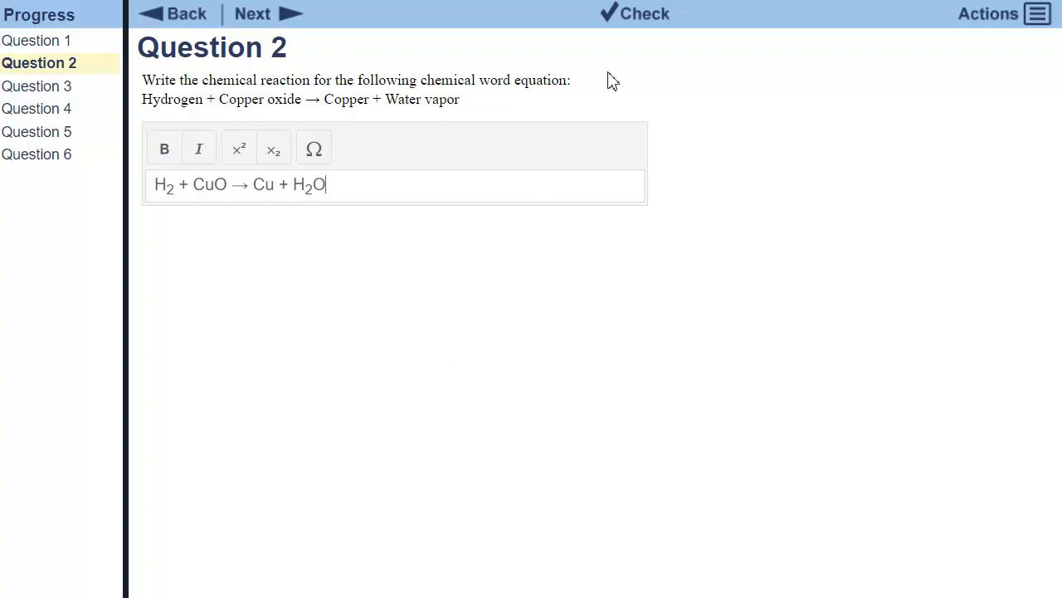
Step: Check the answer to Question 2 and dismiss the feedback
click(641, 23)
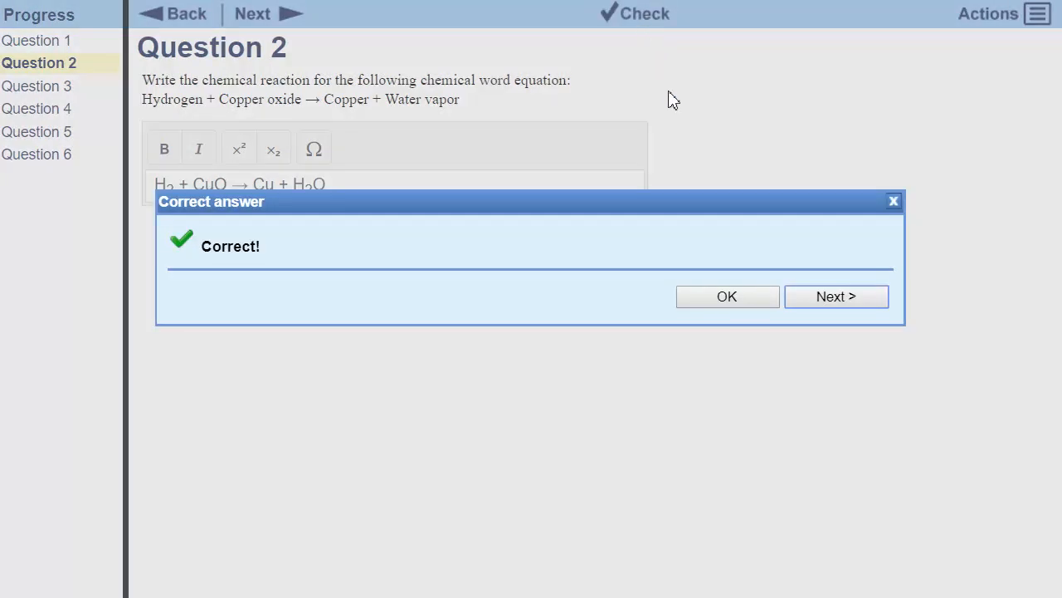
click(757, 300)
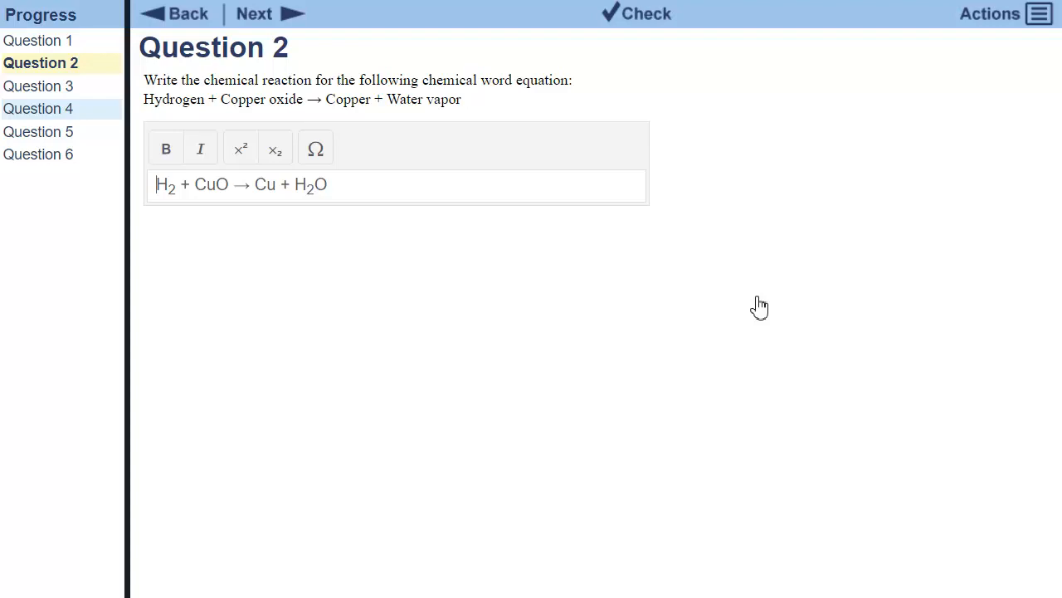
Step: Answer Question 4 with "Où est l'arrêt de bus?", check the answer and dismiss the feedback
click(87, 113)
click(275, 133)
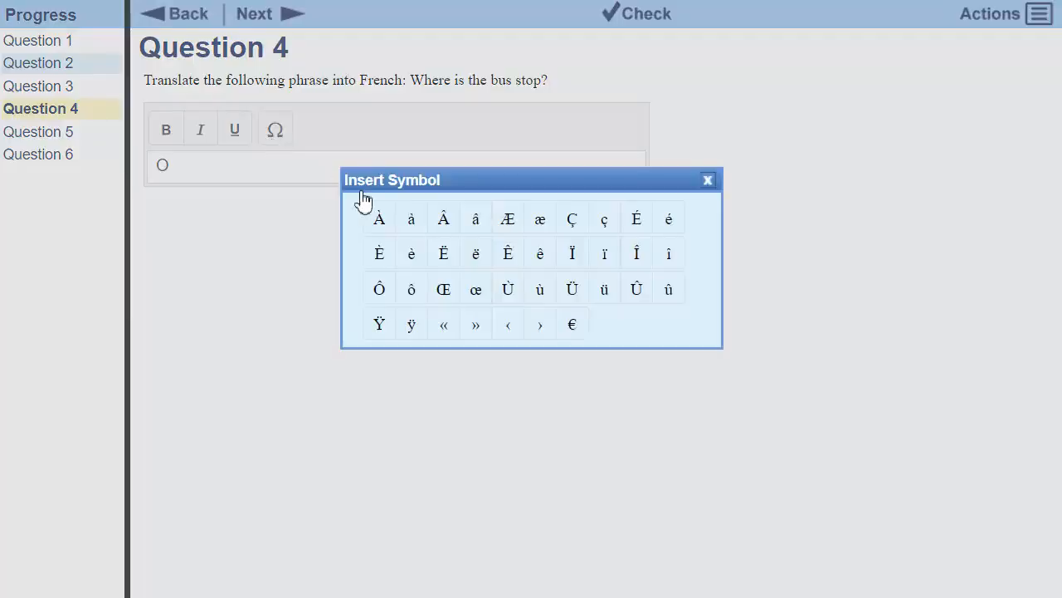
click(540, 291)
text(est l'arr)
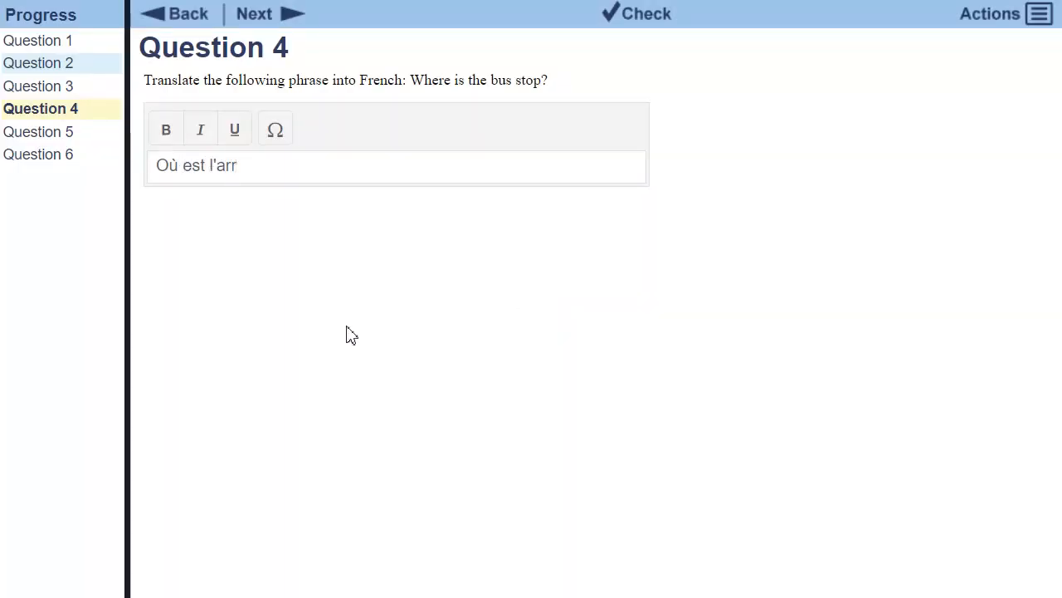
click(280, 137)
click(536, 262)
text(t de bus?)
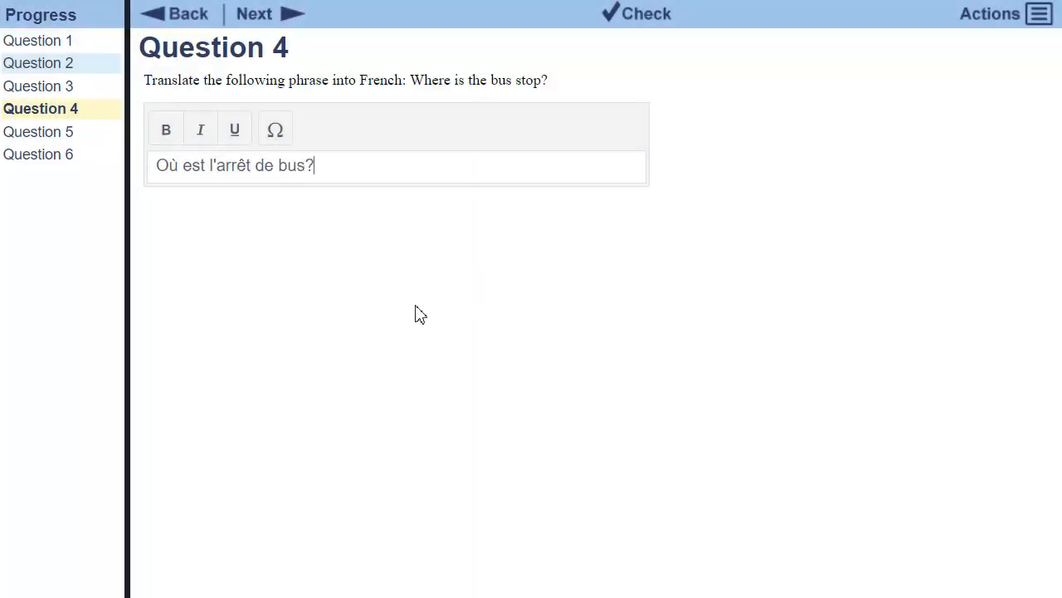
click(638, 21)
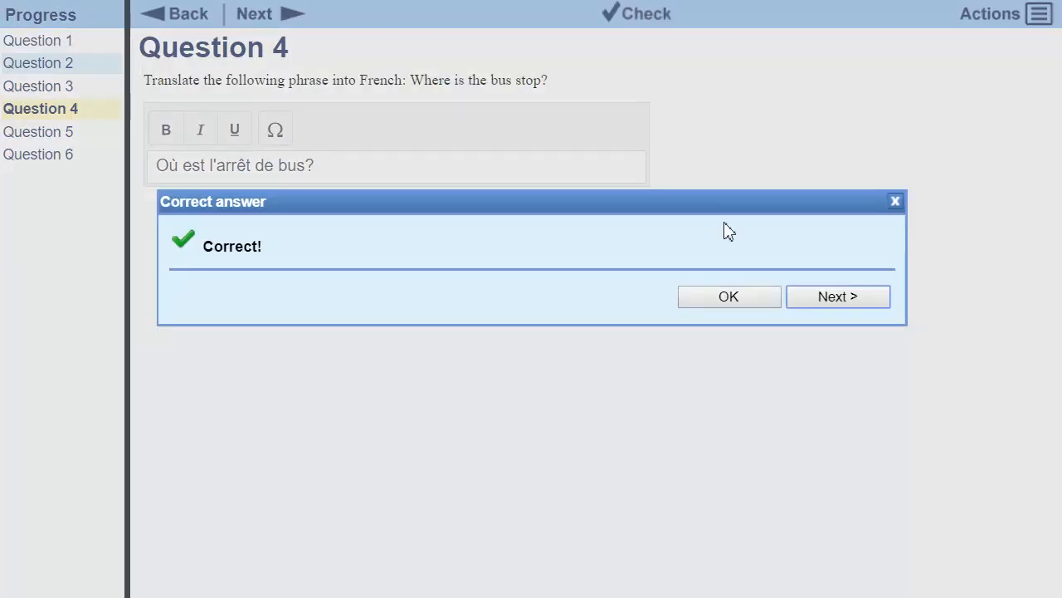
click(728, 297)
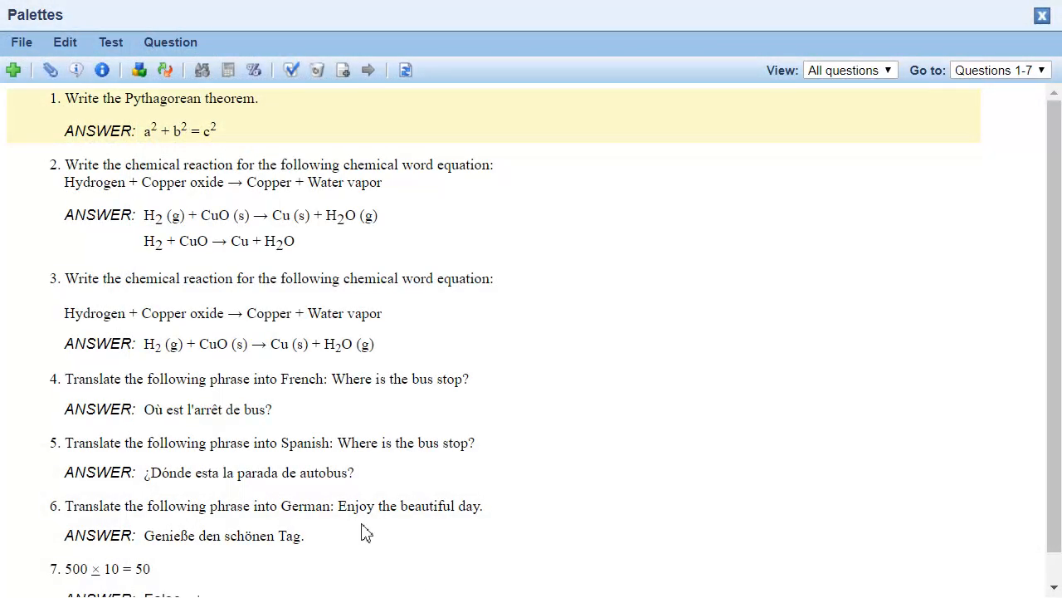
Step: Start a new question and go through the types Modified True / False, Completion, Multi-Blank, Objective and Subjective Short Answer and Multi-Mode, ending on Essay
click(13, 69)
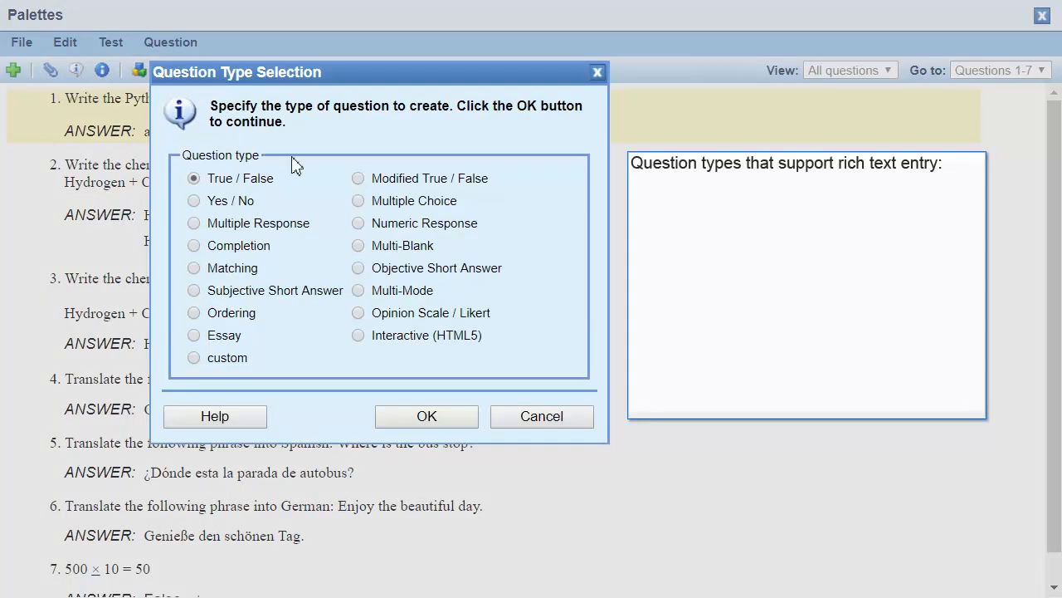
click(359, 180)
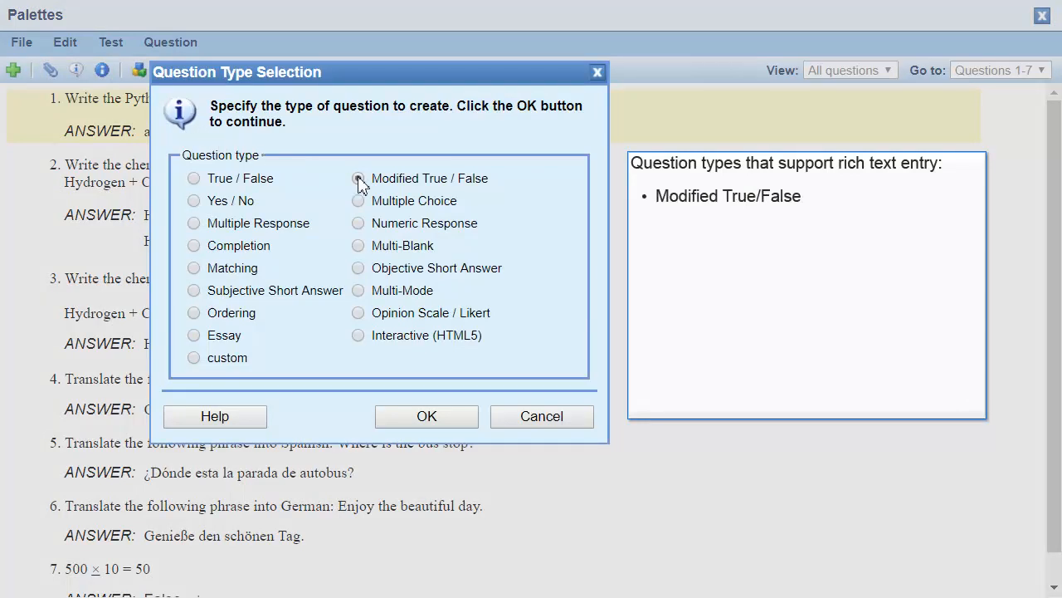
click(199, 249)
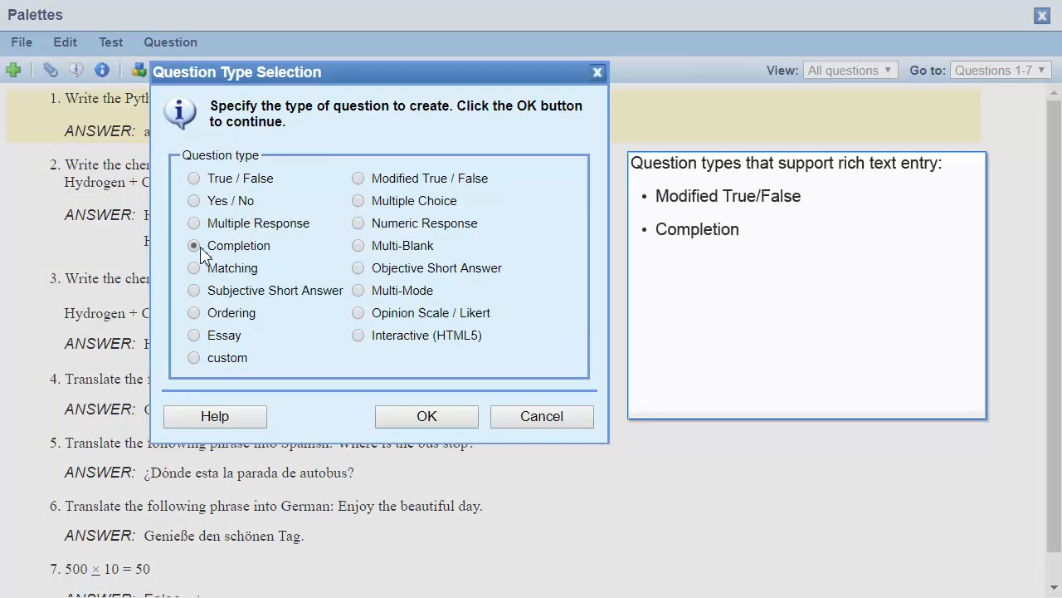
click(360, 247)
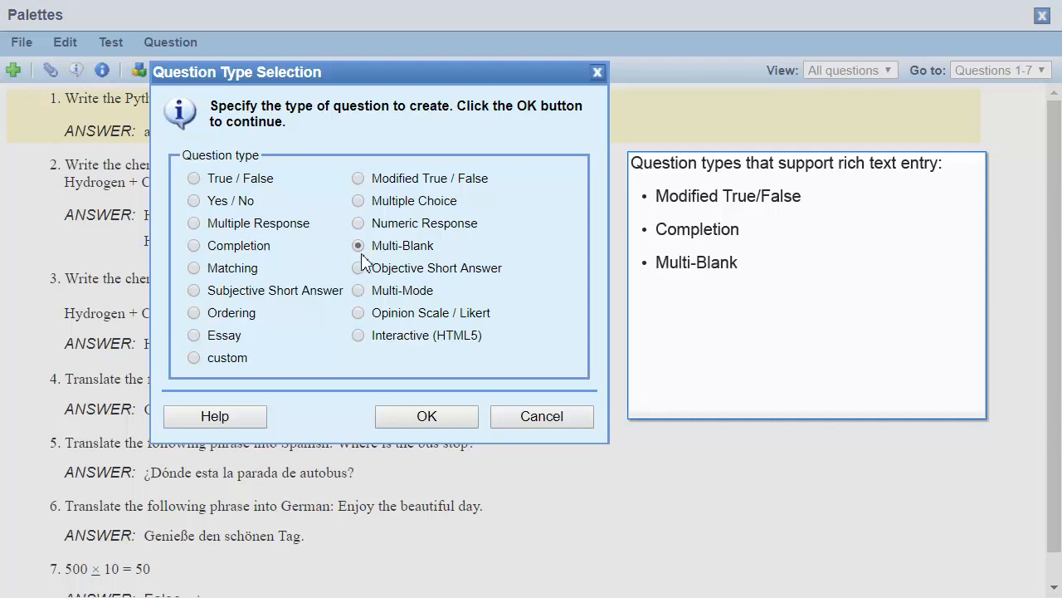
click(359, 269)
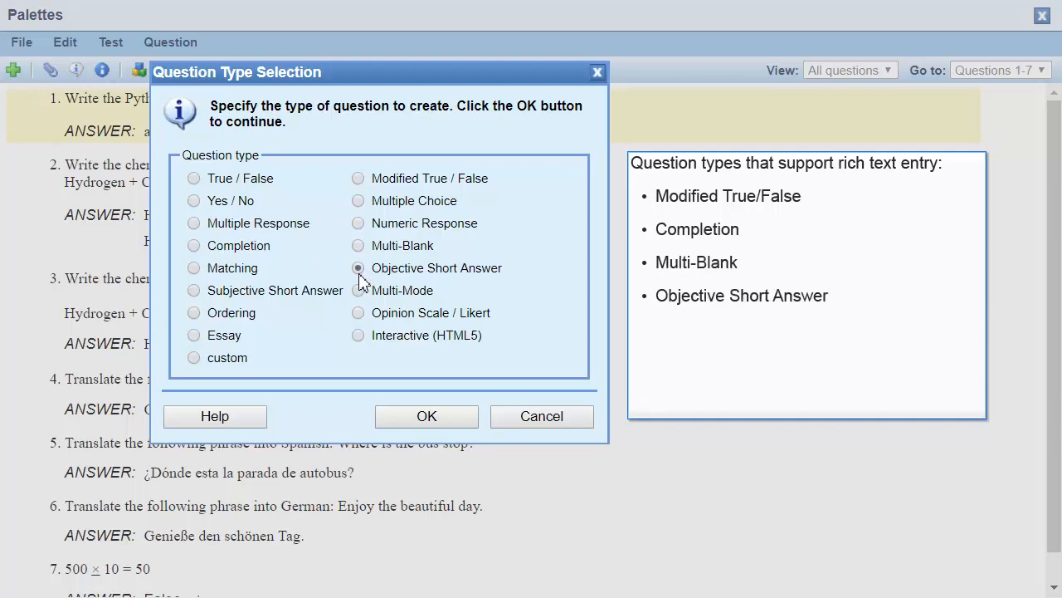
click(194, 291)
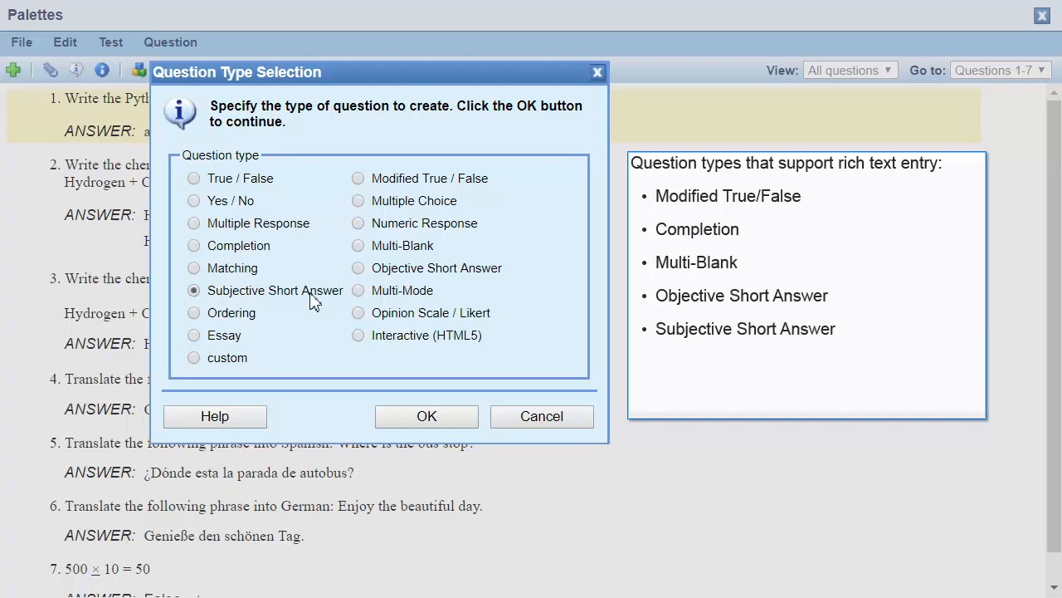
click(360, 293)
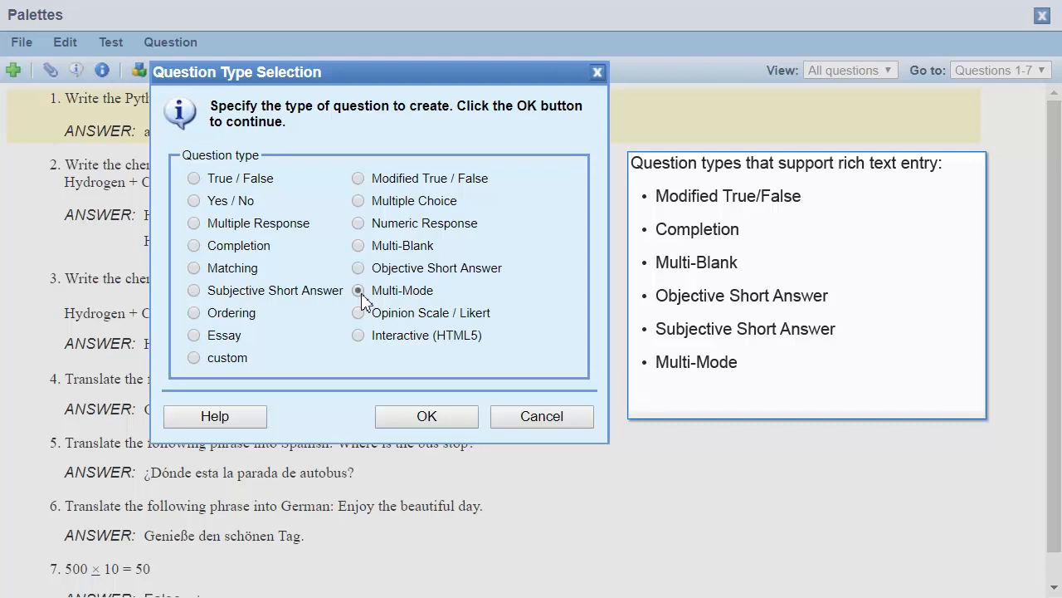
click(194, 337)
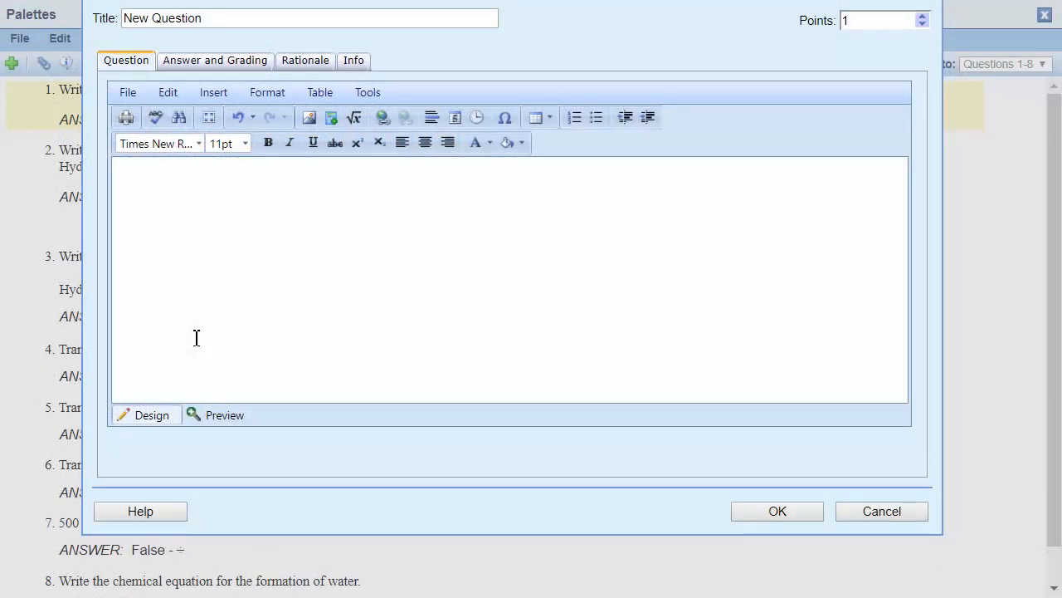
Step: Enter "Write the chemical equation for the formation of water." as the new question's text
click(126, 166)
text(Write the chemical equation for the formation of water.)
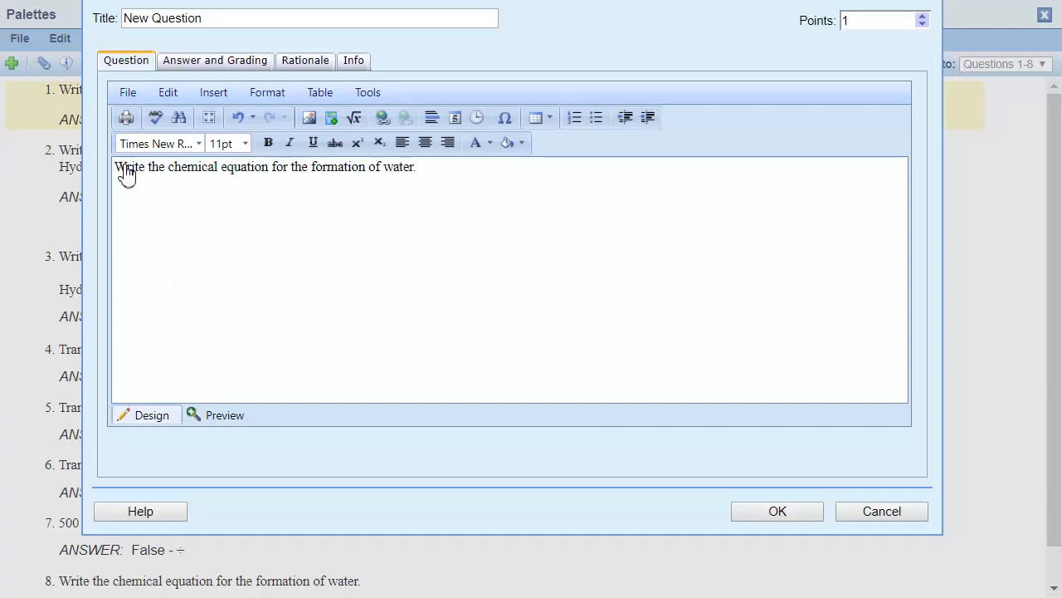
Step: Review the symbol palettes of the text entry modes and set the answer's student text entry mode to Chemistry
click(267, 66)
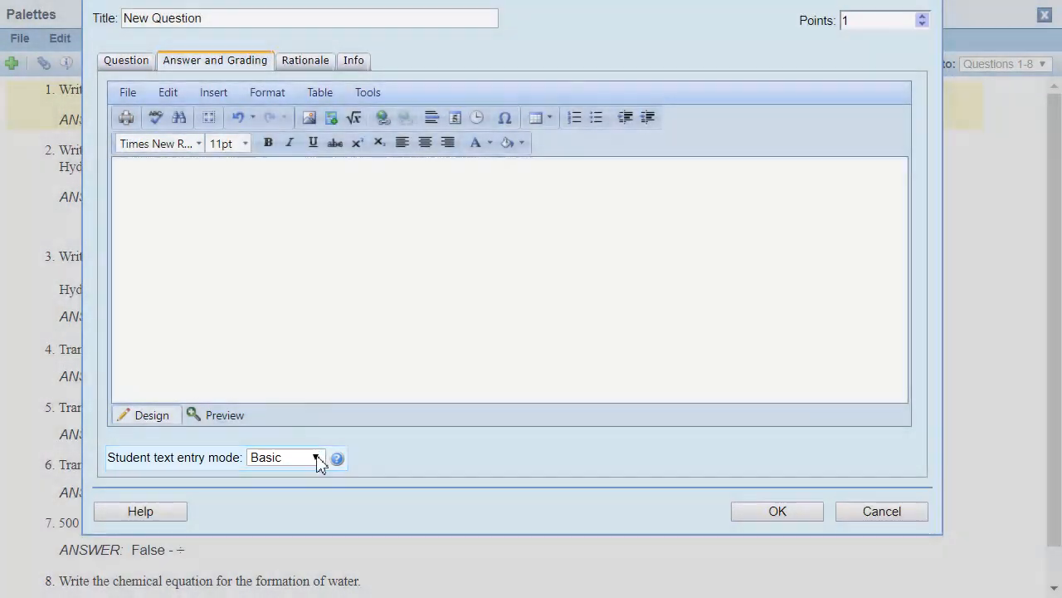
click(316, 457)
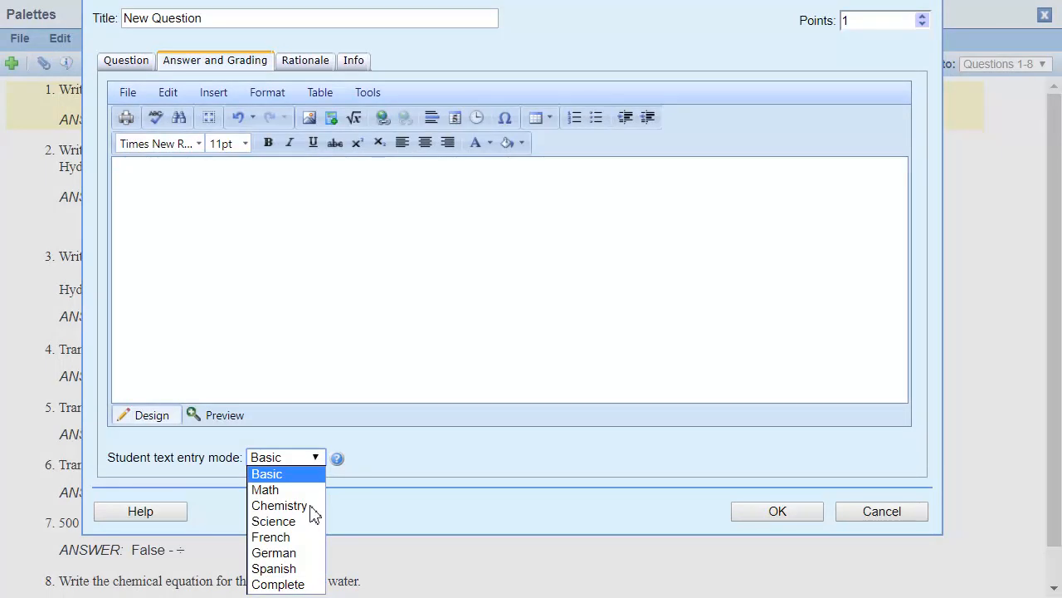
click(314, 506)
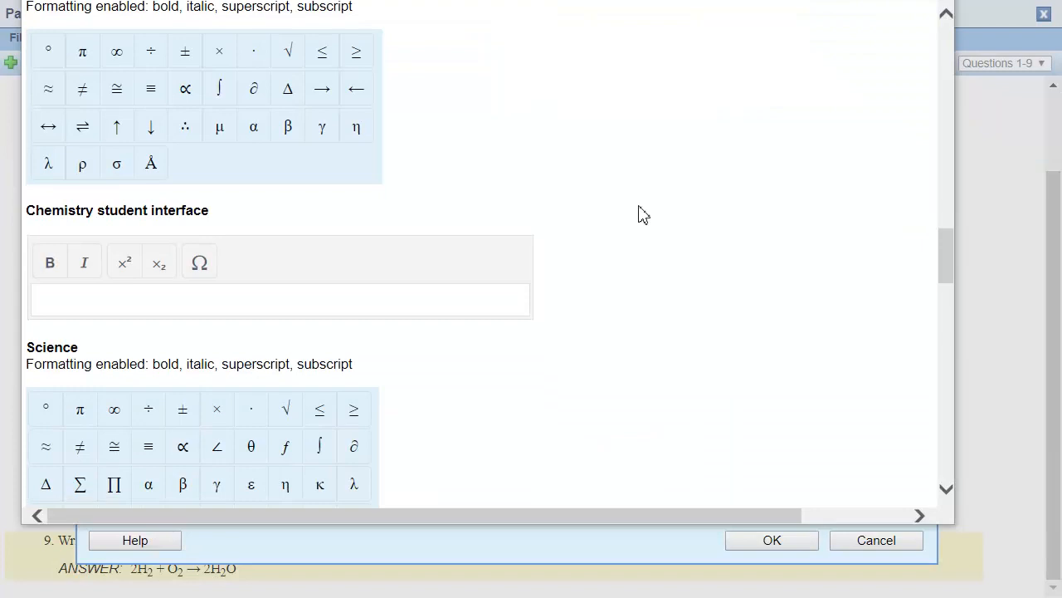
scroll(638, 213, down, 3)
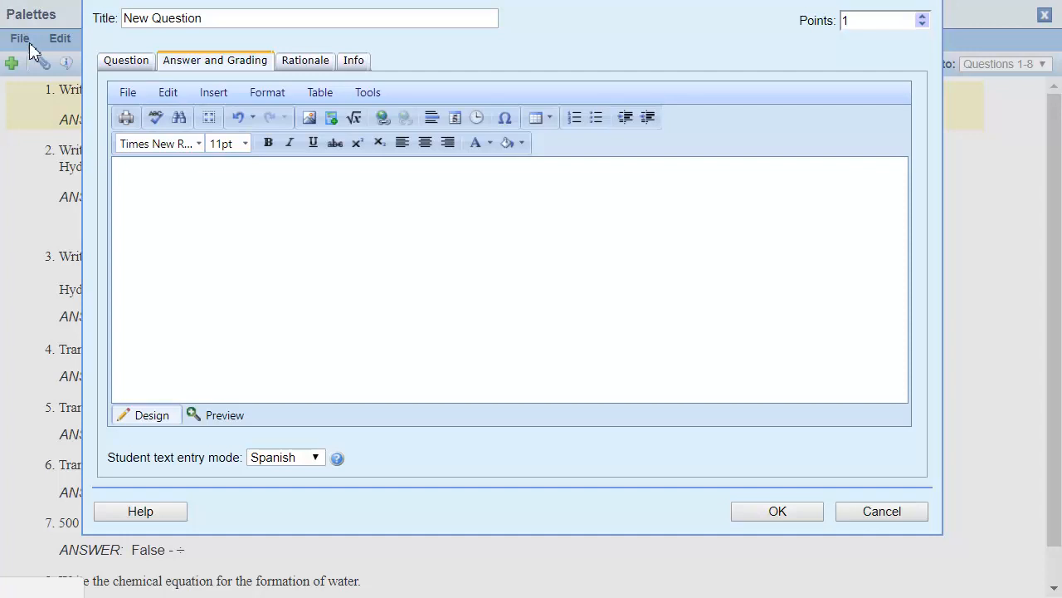
click(316, 459)
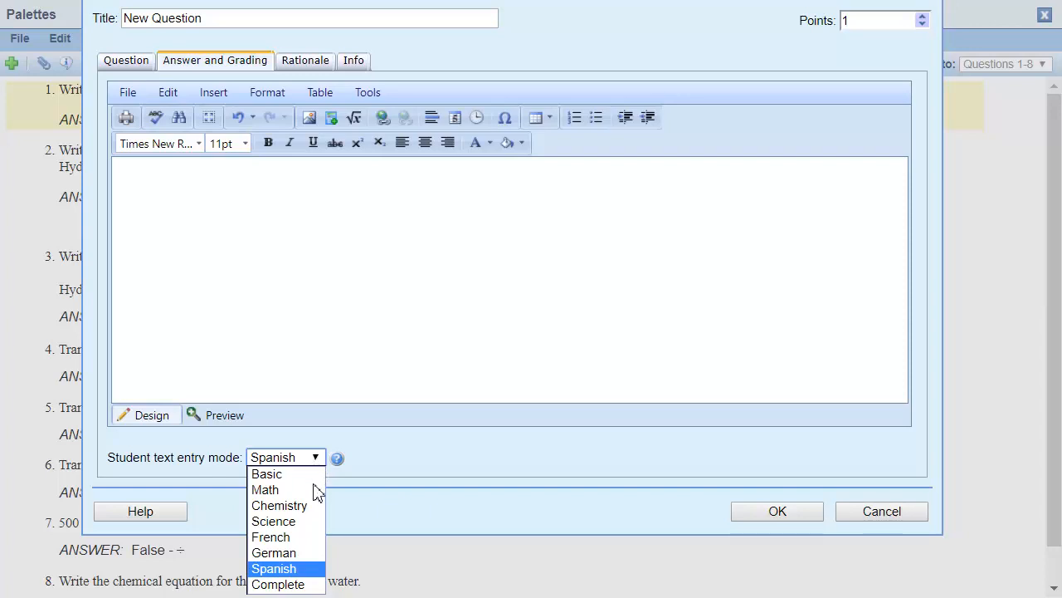
click(282, 505)
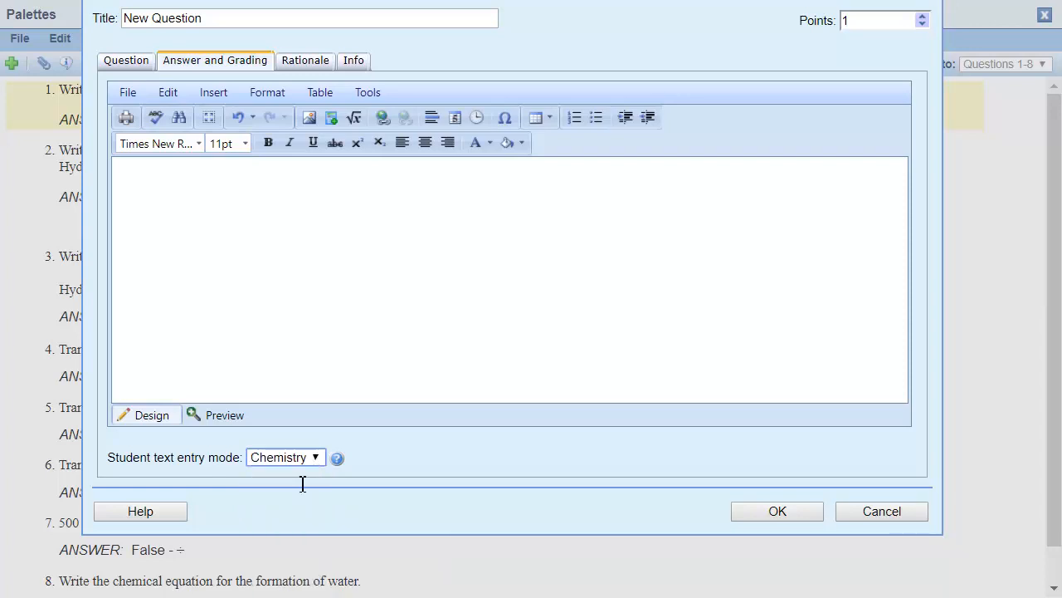
Step: Enter the reactants 2H₂ + O₂ in the new question's answer, with the 2 after H and O as subscripts
click(142, 174)
text(2h2)
key(BackSpace)
key(BackSpace)
key(BackSpace)
text(2H)
click(386, 154)
text(2)
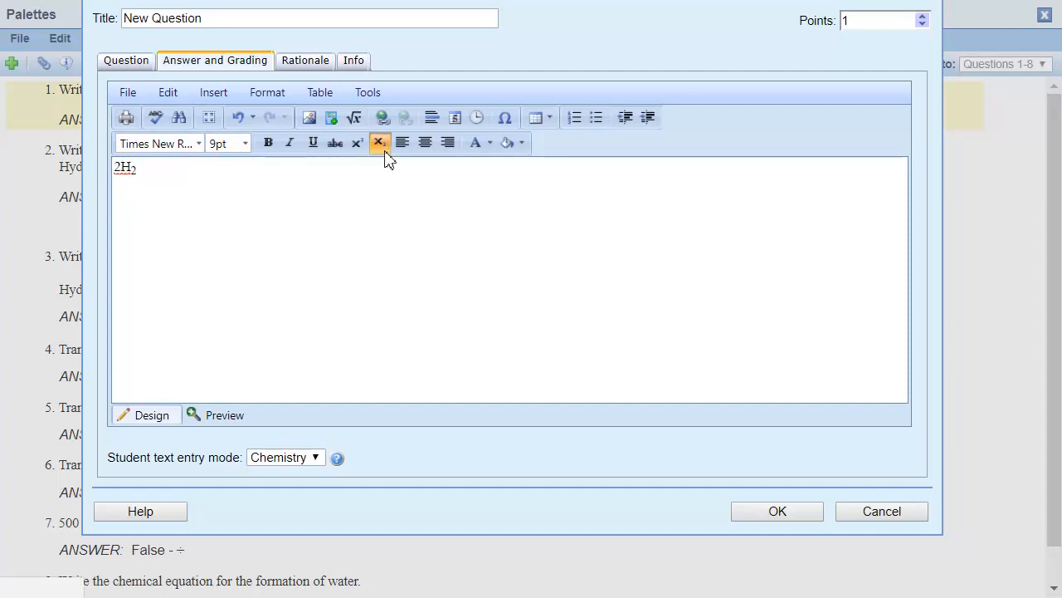
click(385, 153)
text(+ O)
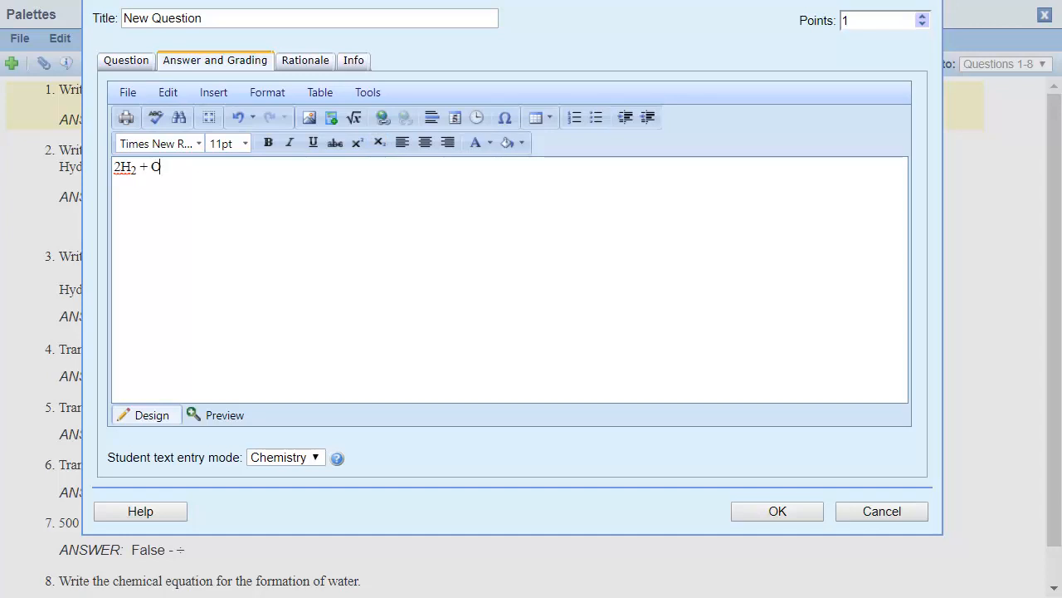
click(382, 153)
text(2)
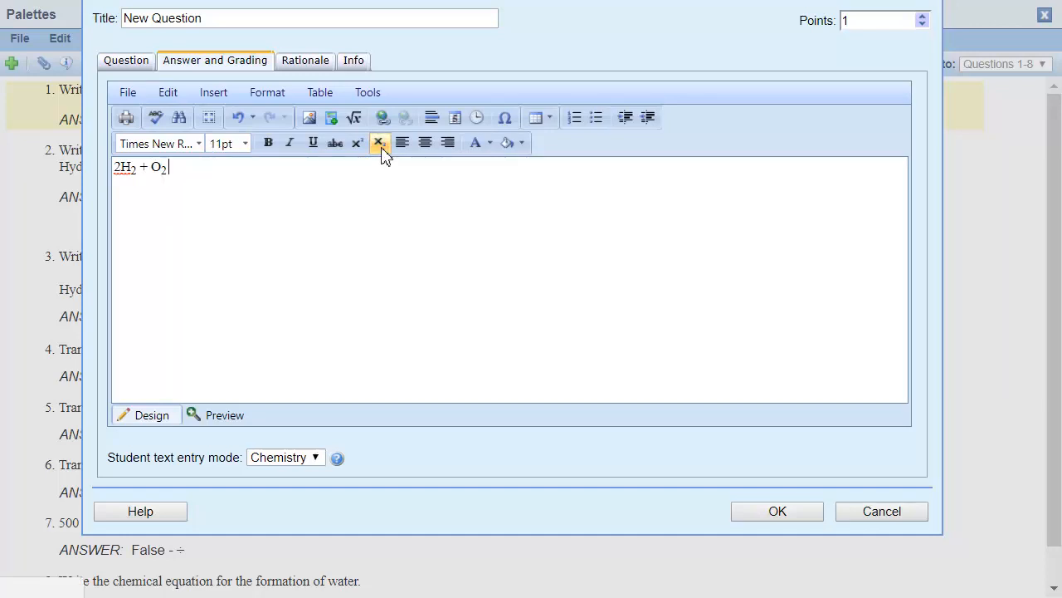
click(383, 155)
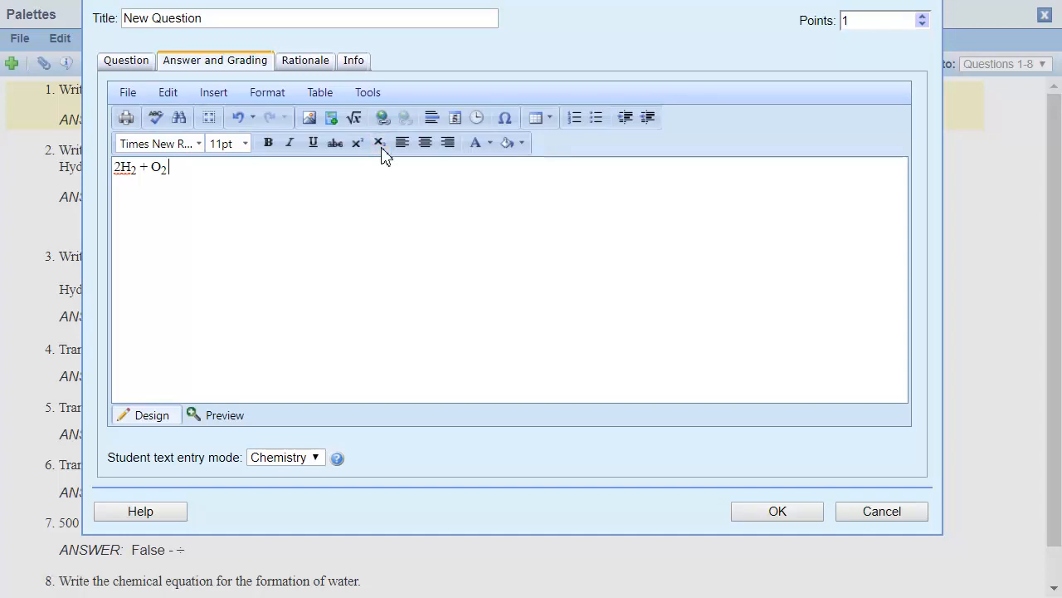
Step: Complete the answer with a right arrow symbol and 2H₂O with a subscript 2, and save the question
click(508, 120)
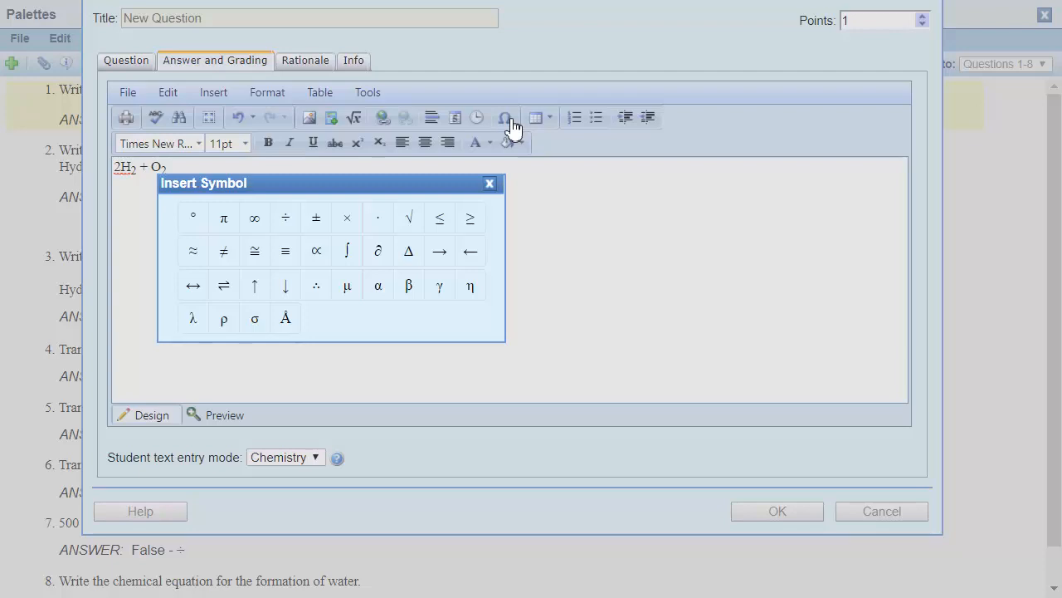
click(440, 251)
text(2H)
click(380, 143)
text(2H)
click(379, 143)
text(O)
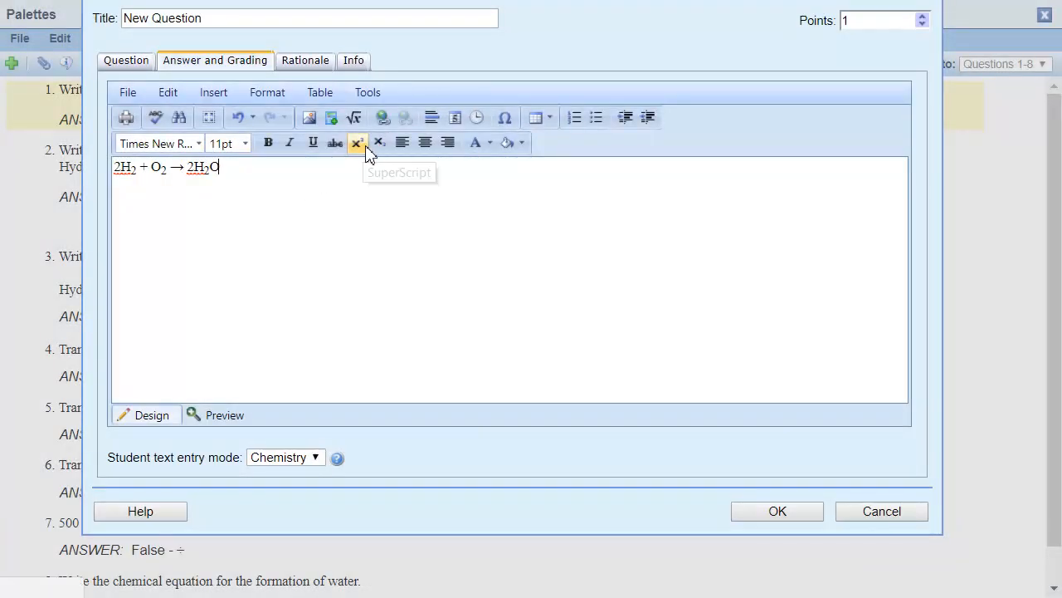
click(801, 513)
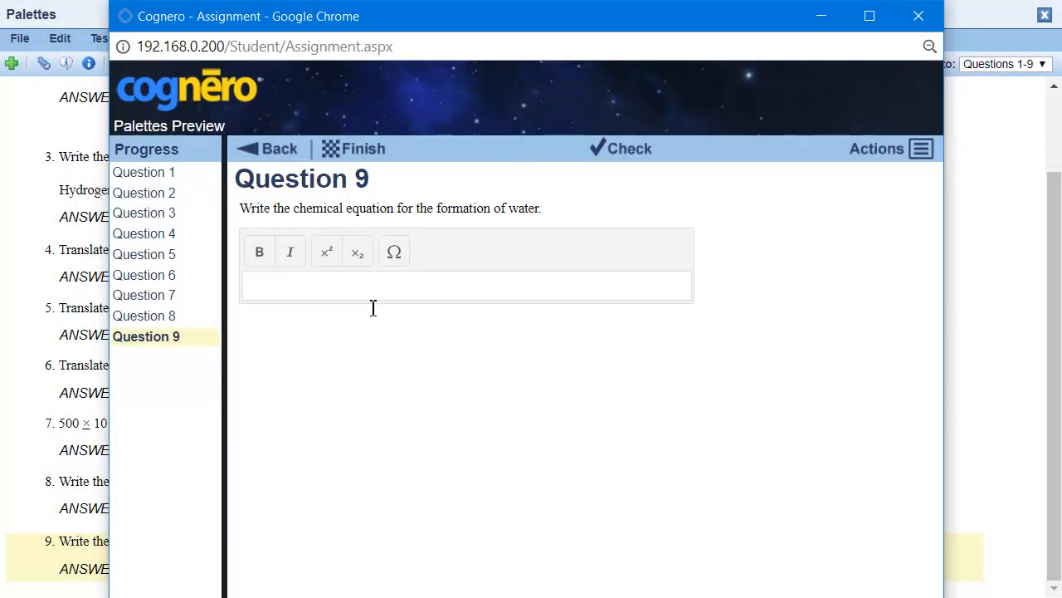
Step: Enter the reactants 2H₂ + O₂ with subscripts in the student preview's answer field for Question 9
click(378, 287)
text(2H)
click(359, 262)
text(2)
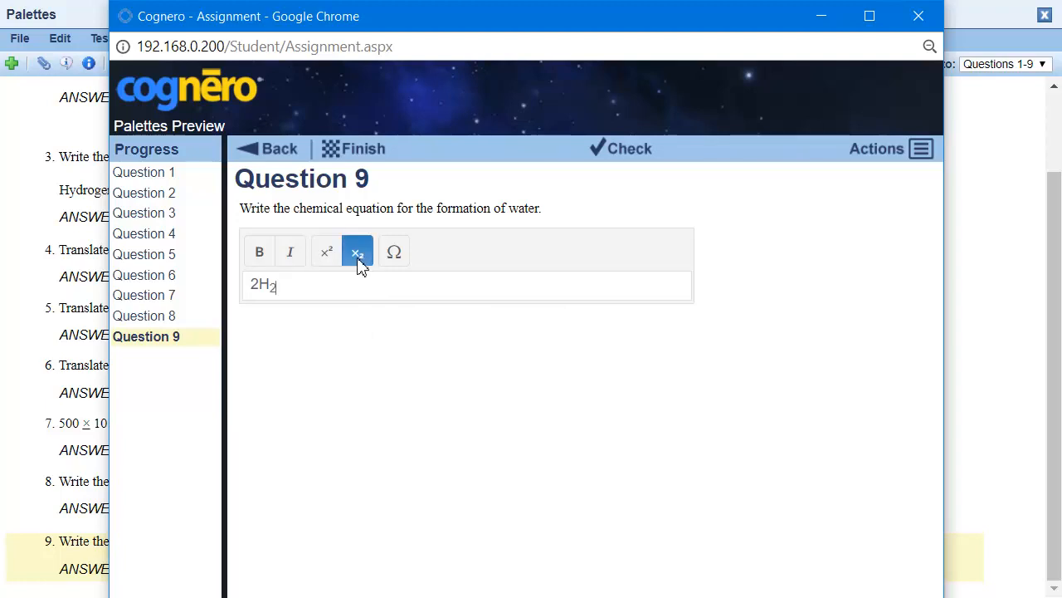
click(358, 261)
text(+ O)
click(361, 260)
text(2)
click(360, 260)
Step: Finish the Question 9 preview answer with a right arrow symbol and 2H₂O, and check it
click(402, 260)
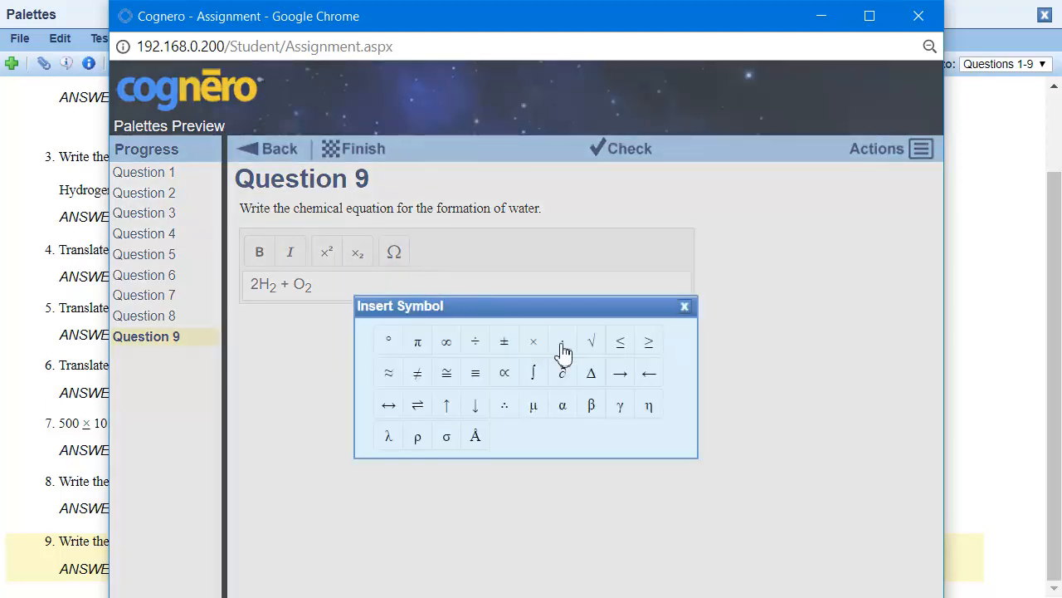
click(620, 373)
text(2H)
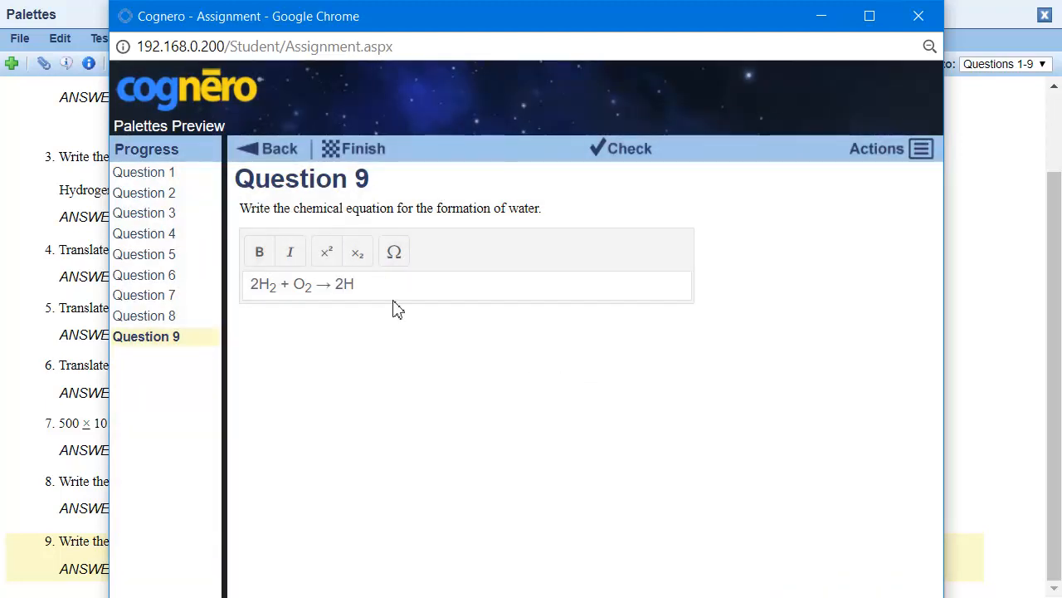
click(359, 256)
text(2)
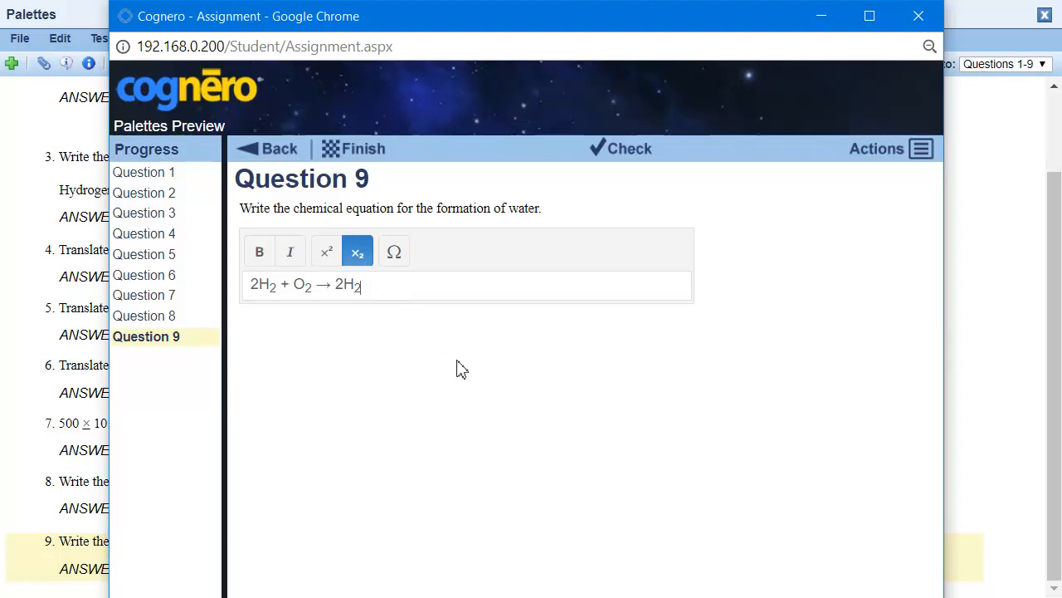
click(358, 254)
text(O)
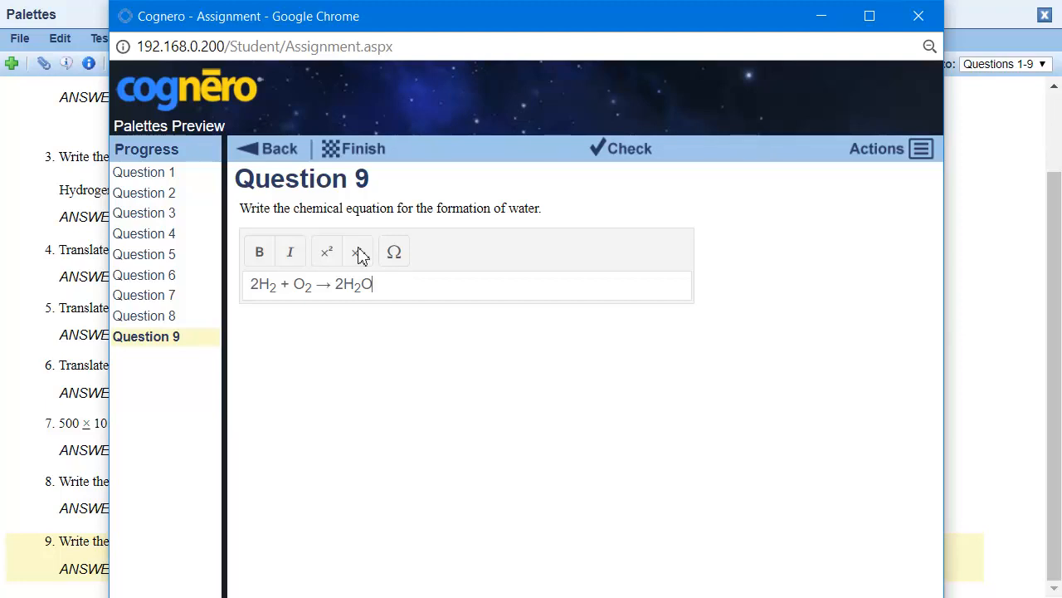
click(654, 152)
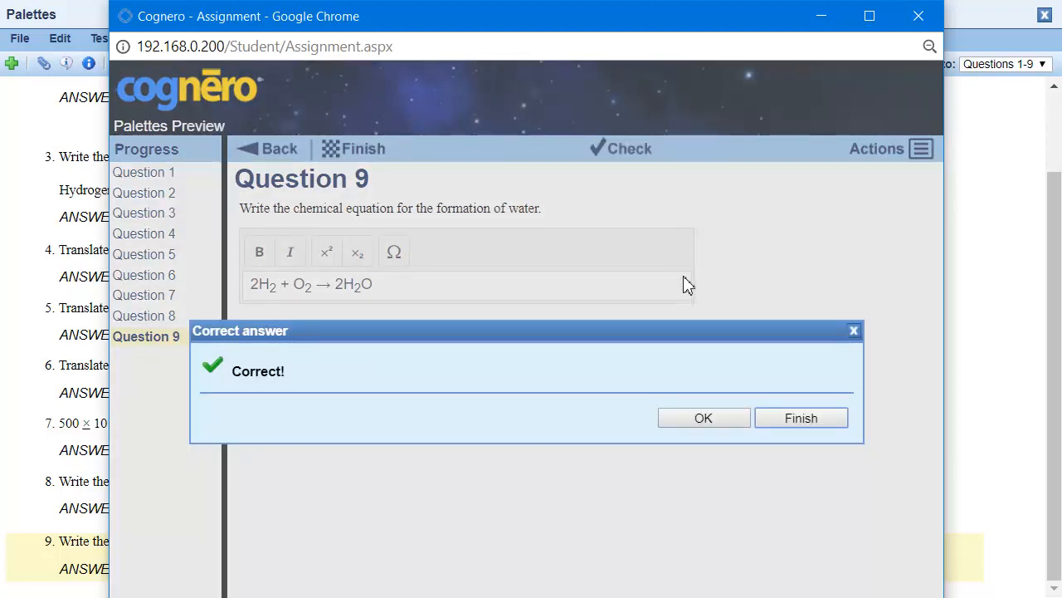
Step: Dismiss the answer check result and turn on the display of Student entry mode for each question in the Palettes test
click(719, 424)
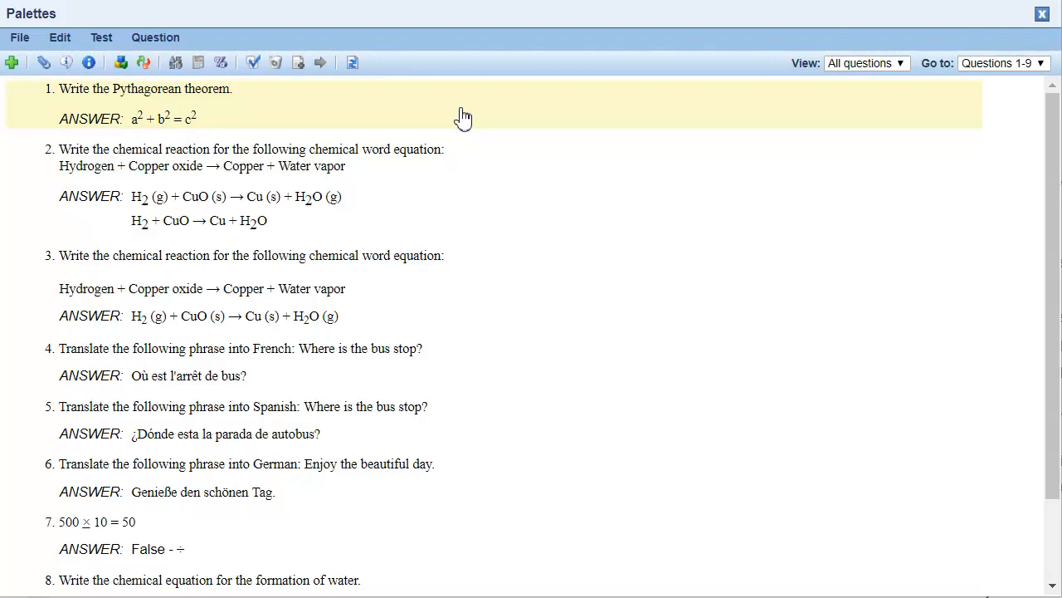
double_click(464, 117)
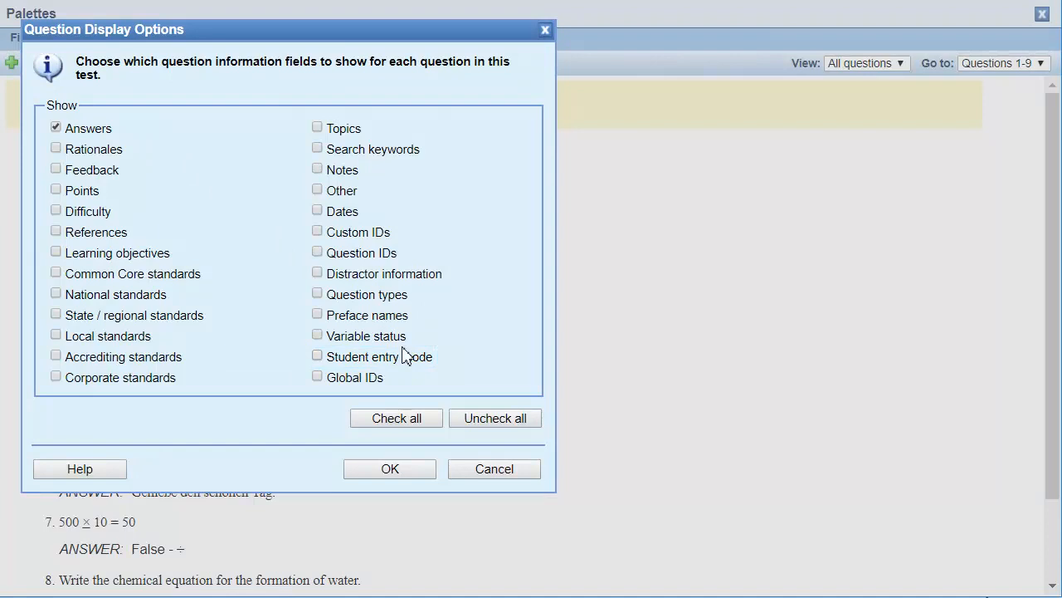
click(419, 364)
click(424, 475)
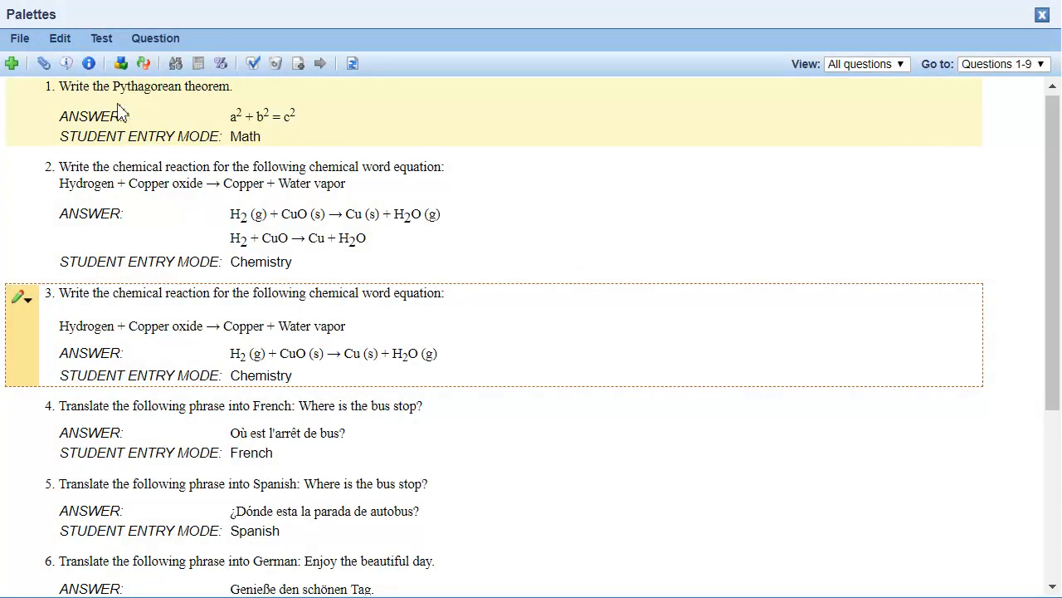
Step: Set the Palettes test's default student text entry mode to Chemistry in its styles
click(62, 39)
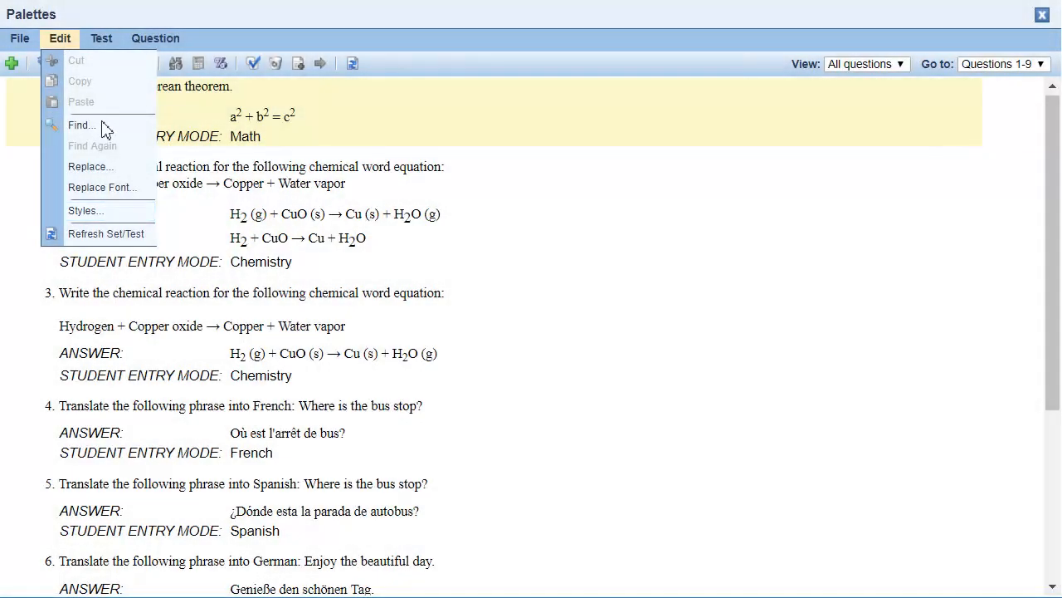
click(146, 218)
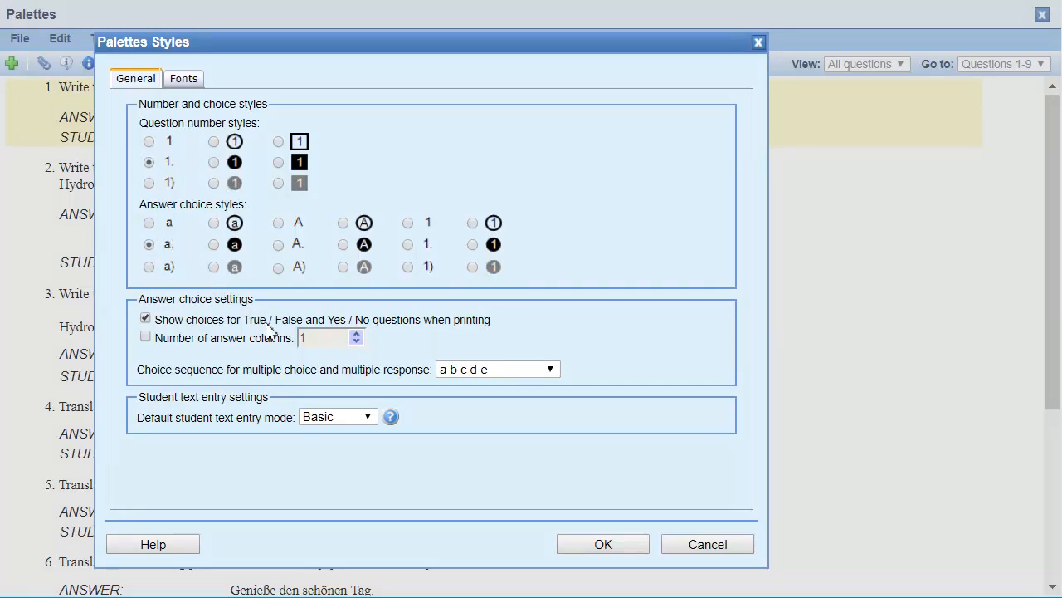
click(369, 417)
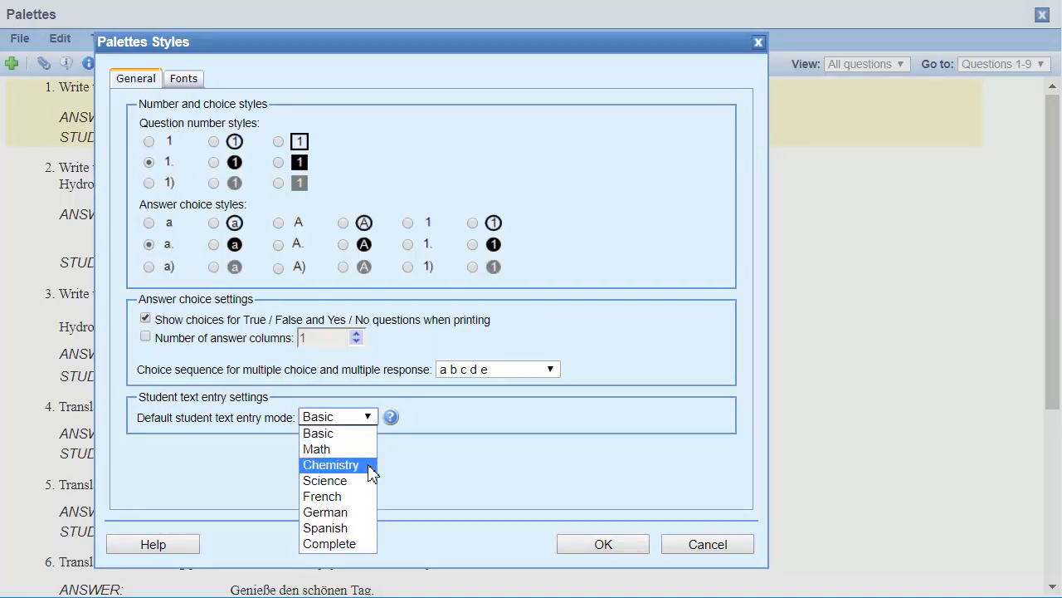
click(372, 466)
click(636, 544)
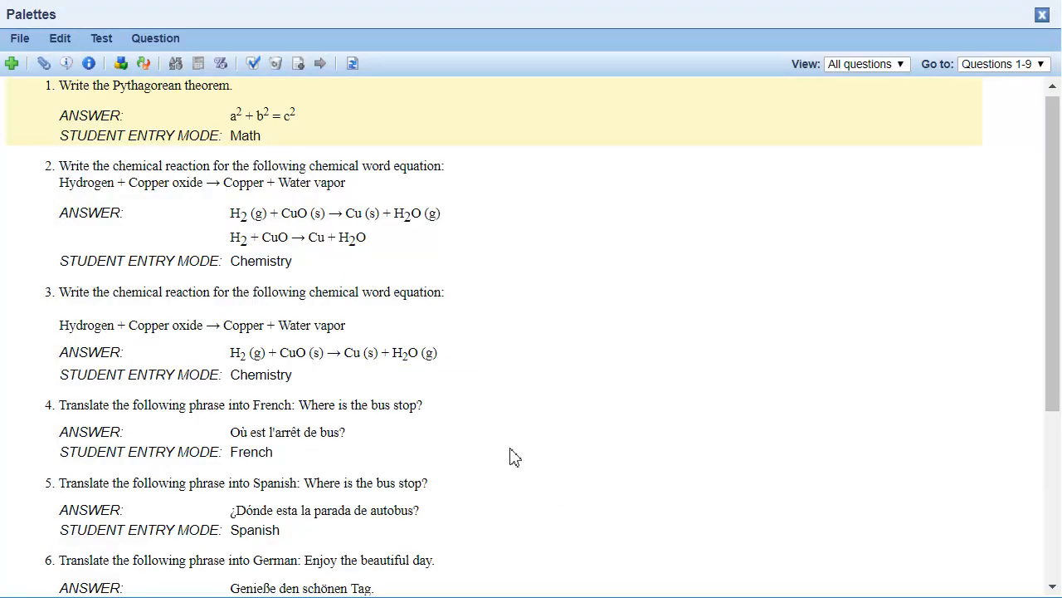
Step: Start a new Objective Short Answer question in the Palettes test and check its student text entry mode in the answer and grading settings
click(16, 66)
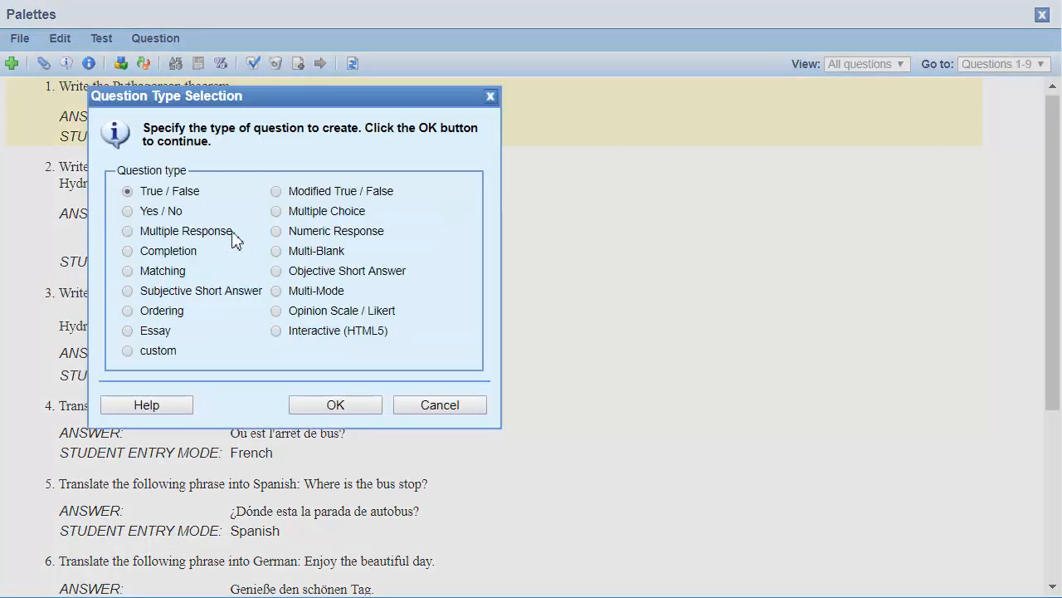
click(277, 271)
click(367, 408)
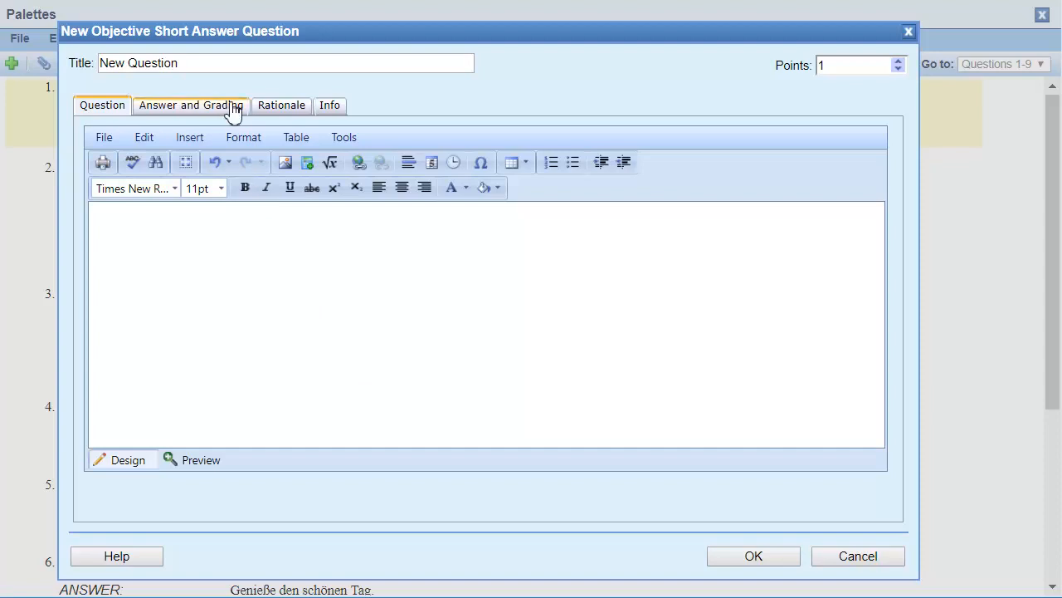
click(234, 106)
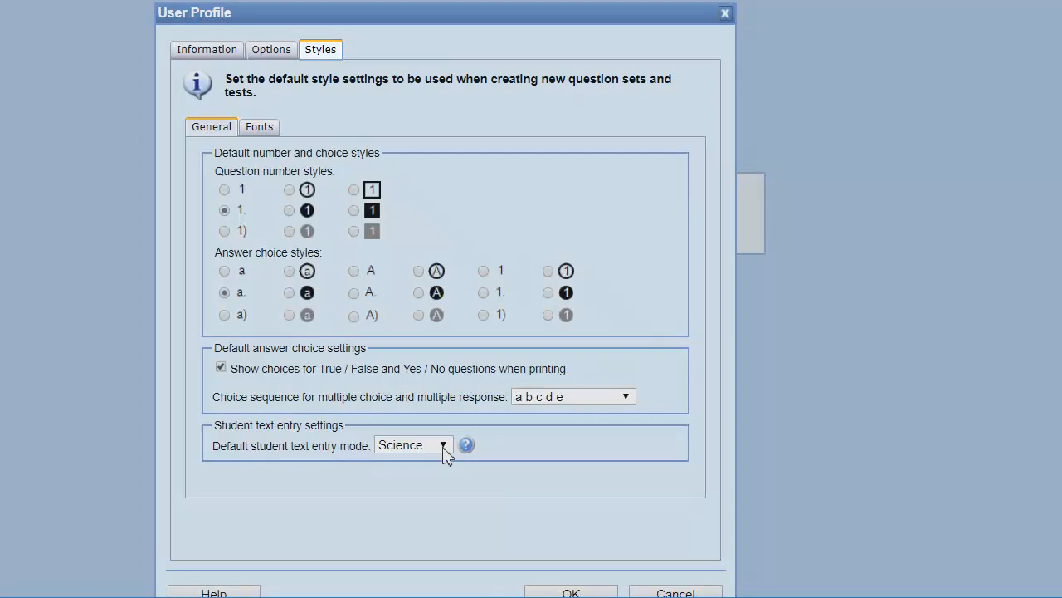
Step: Set the default student text entry mode to Math in the user profile's styles and save the profile
click(443, 449)
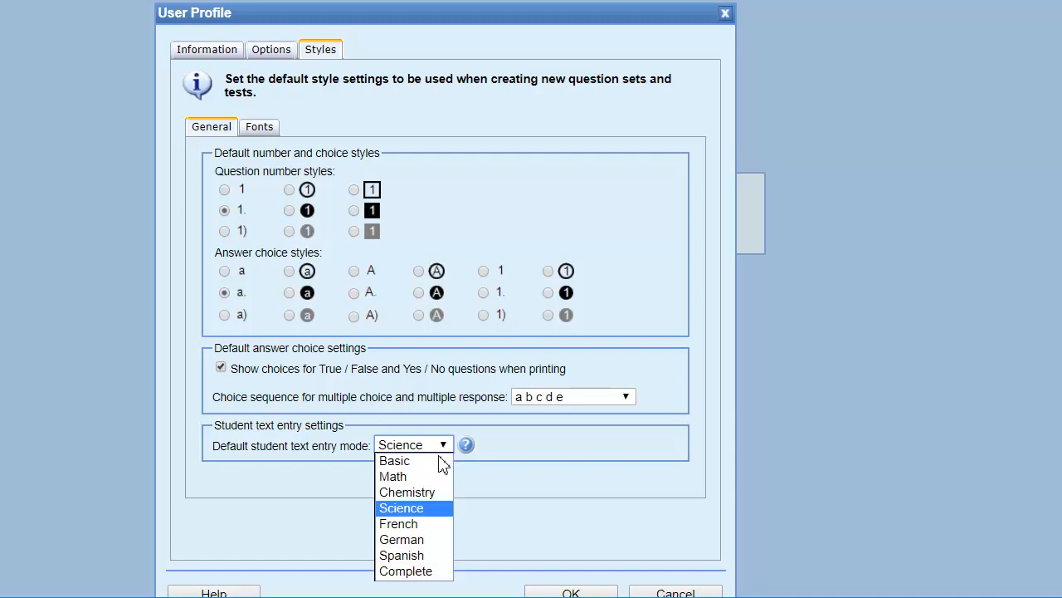
click(431, 475)
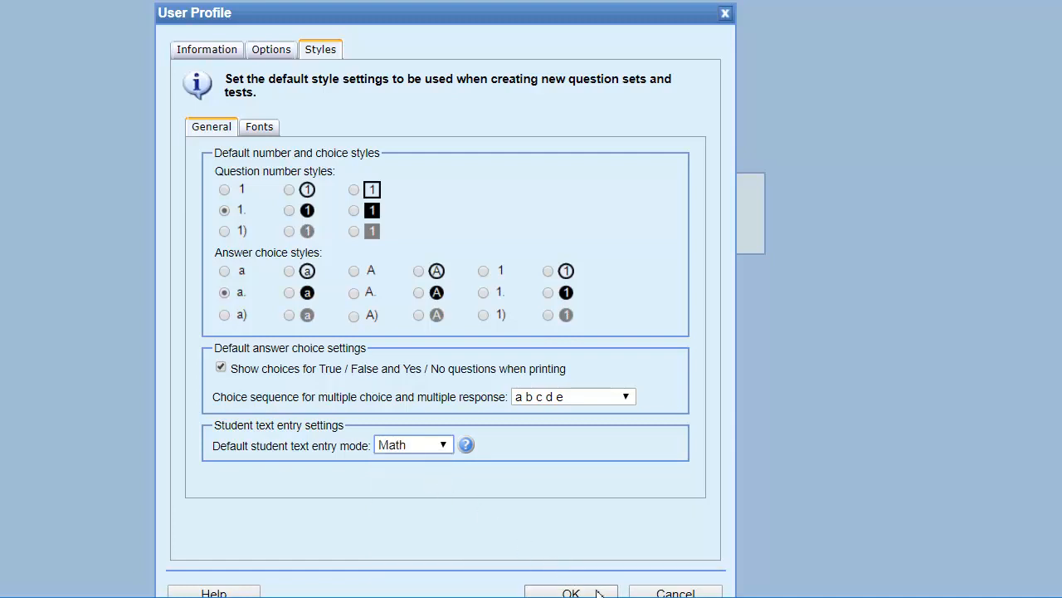
click(571, 591)
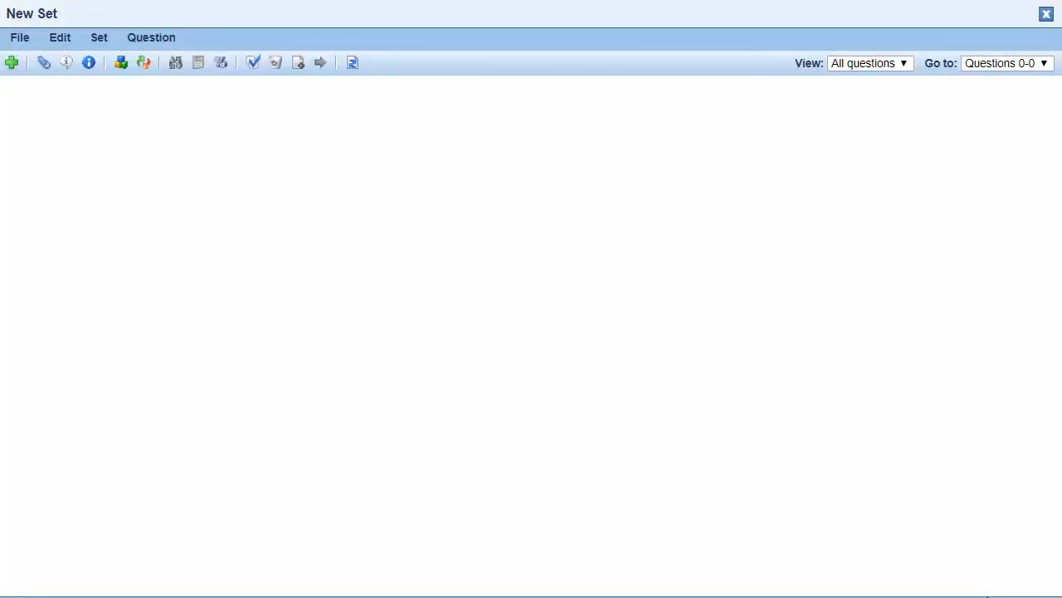
Step: Start an Objective Short Answer question in the new, empty question set and check the student text entry mode it uses for answers
click(12, 64)
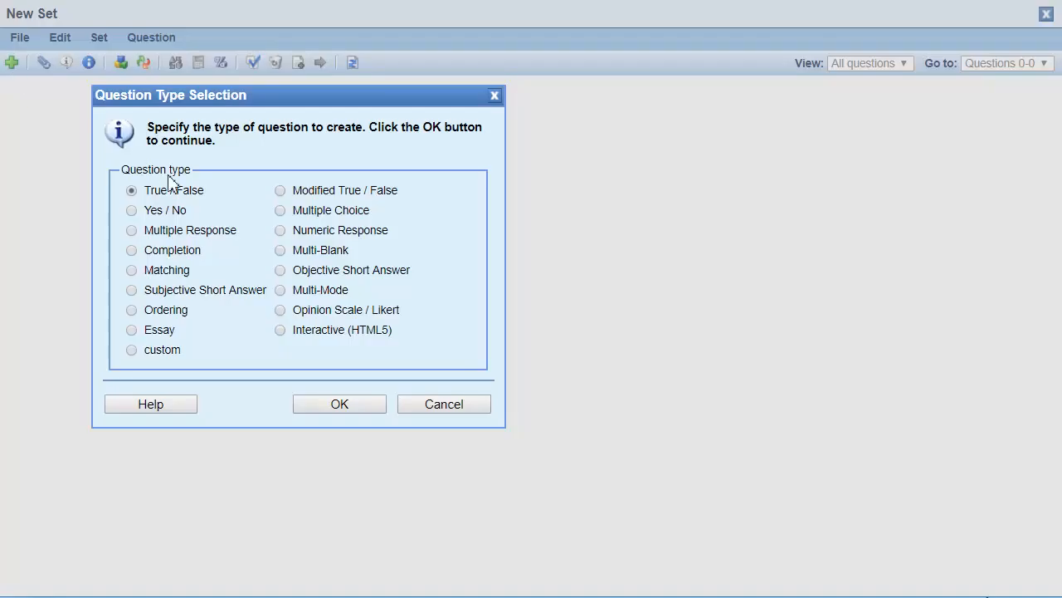
click(309, 274)
click(380, 406)
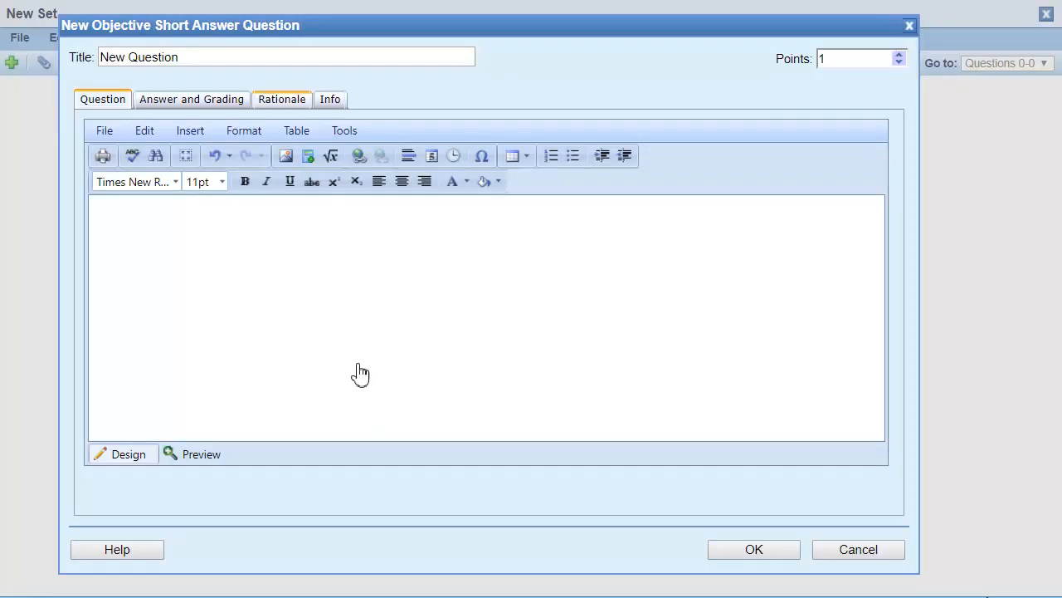
click(194, 101)
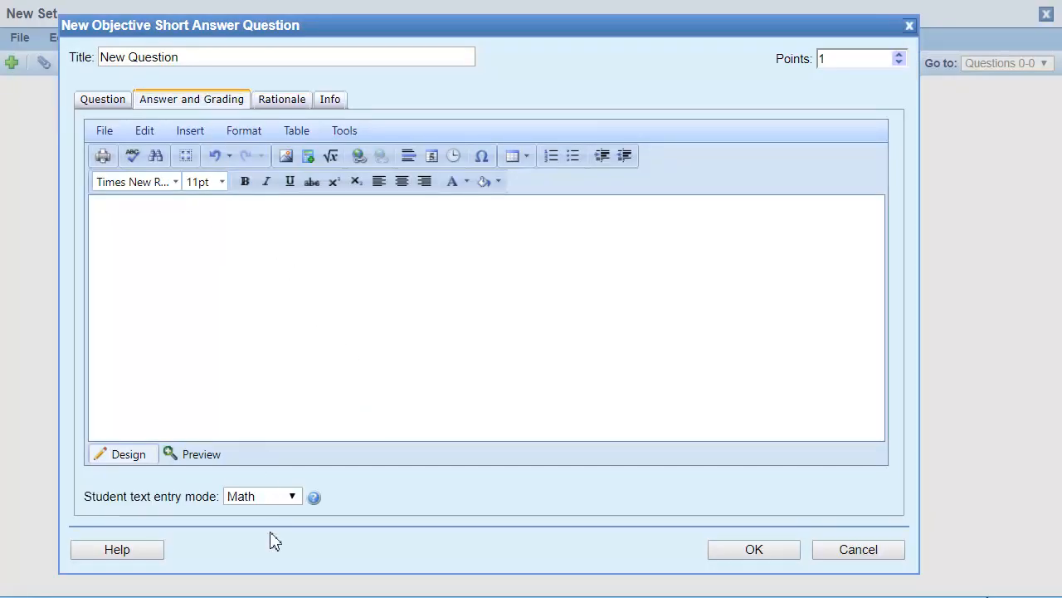